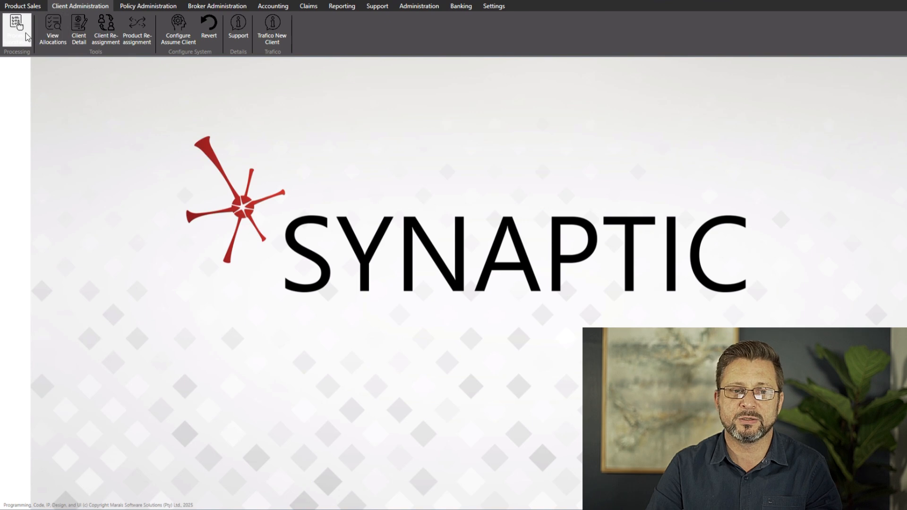
# Look over the daily policy reconciliation list, the policy search and the client administration area.
pyautogui.click(141, 6)
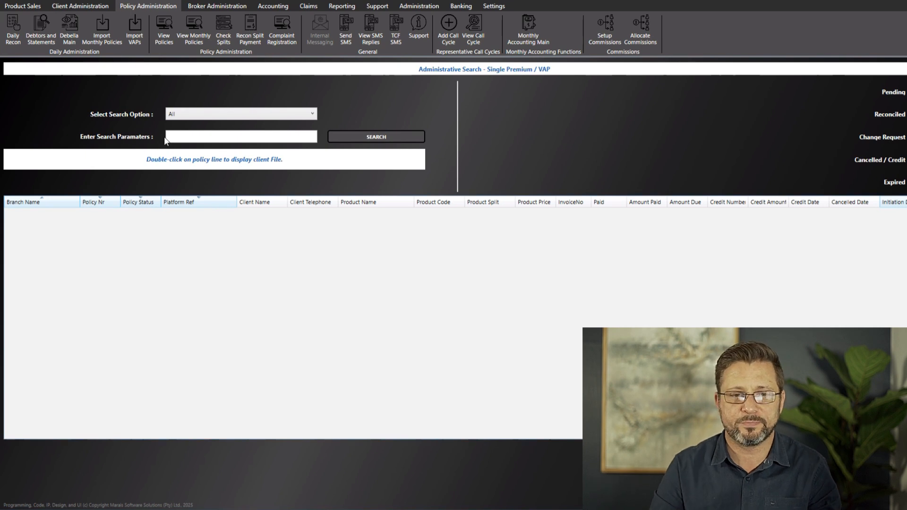
pyautogui.click(7, 46)
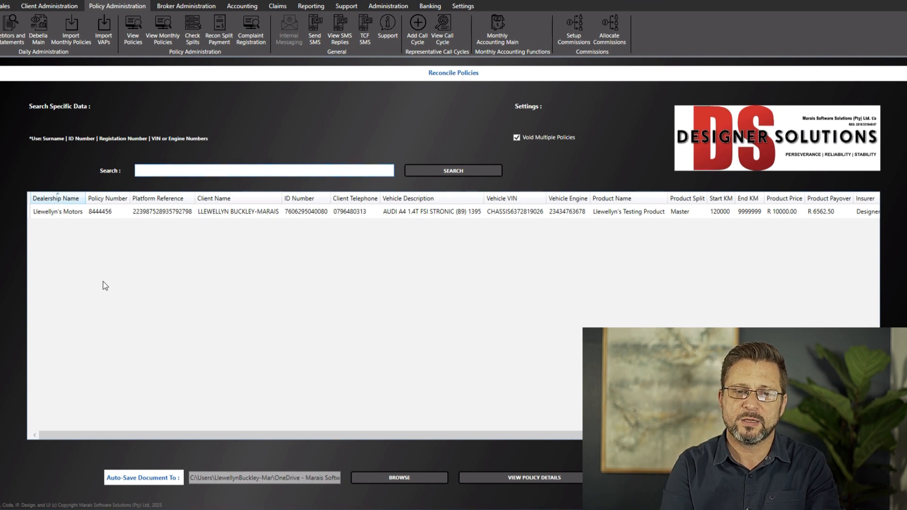
pyautogui.click(134, 31)
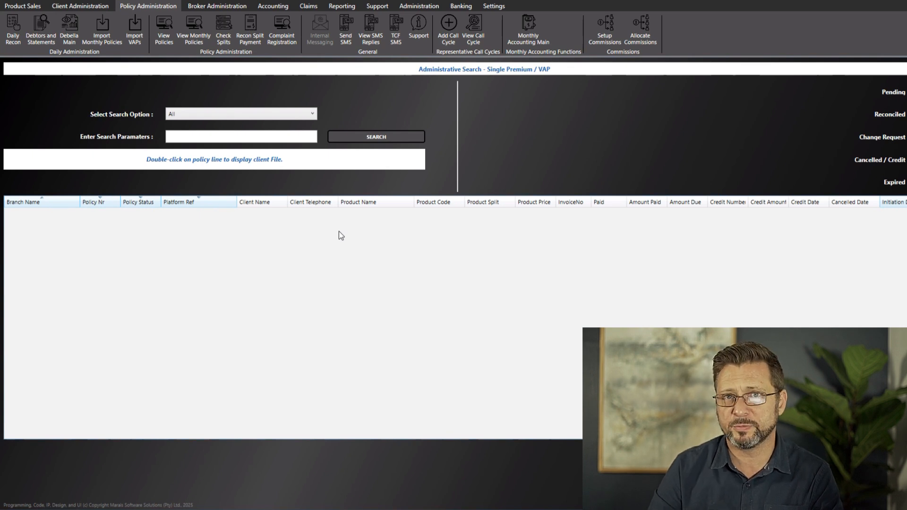
pyautogui.click(94, 11)
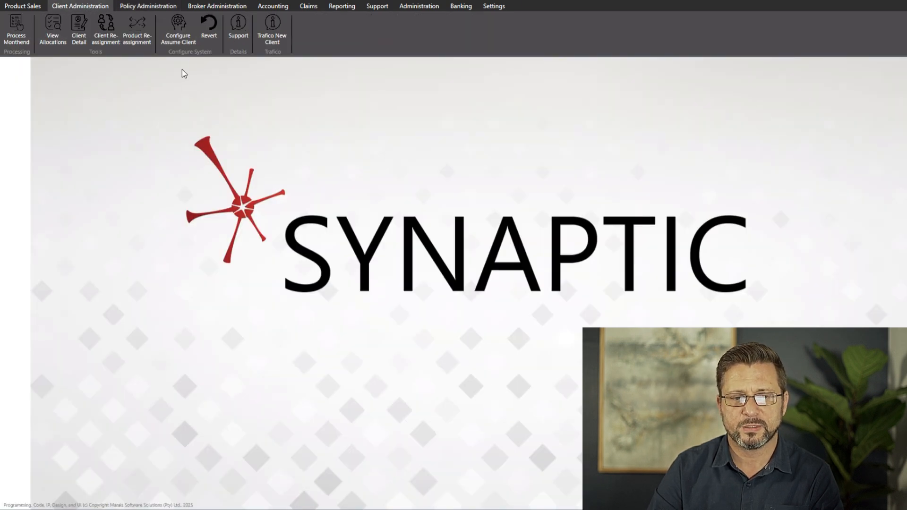
pyautogui.click(22, 34)
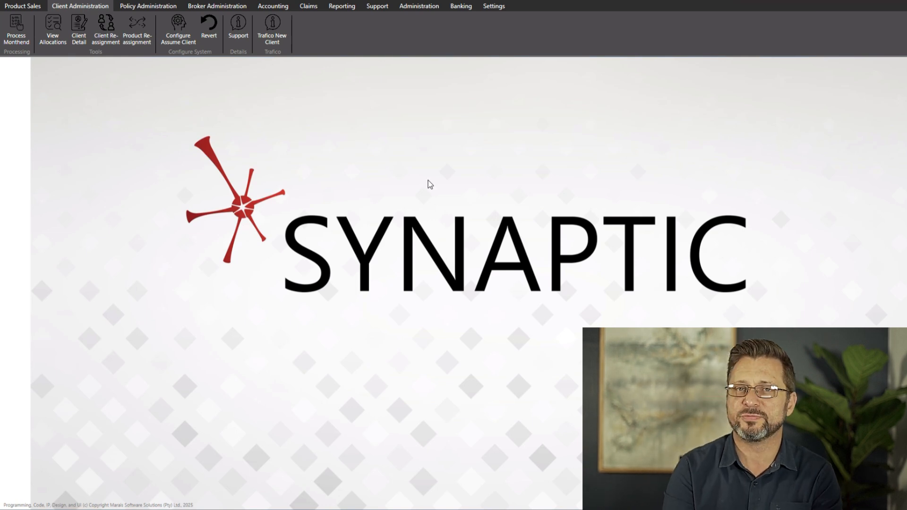
# Configure the assumed client as Llewellyn's Motors and save the setup.
pyautogui.click(180, 40)
pyautogui.click(546, 227)
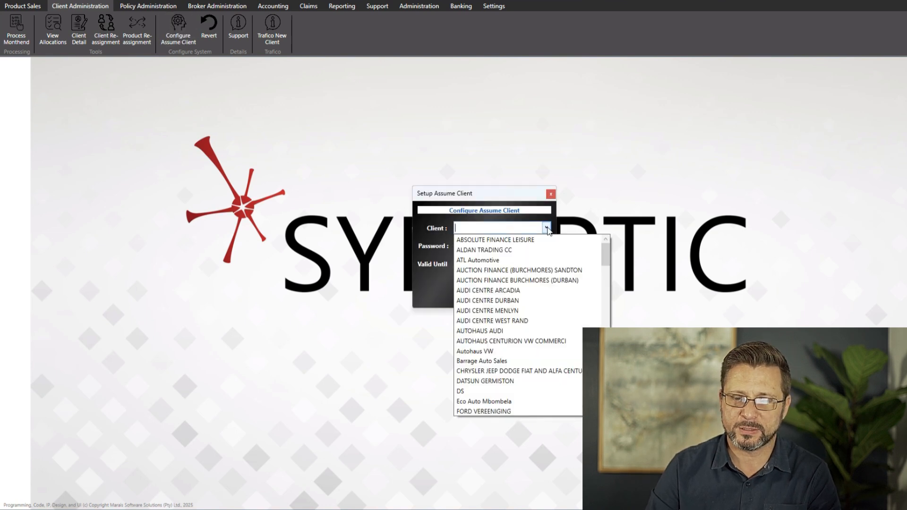
pyautogui.write('Llewellyn Fixes It!')
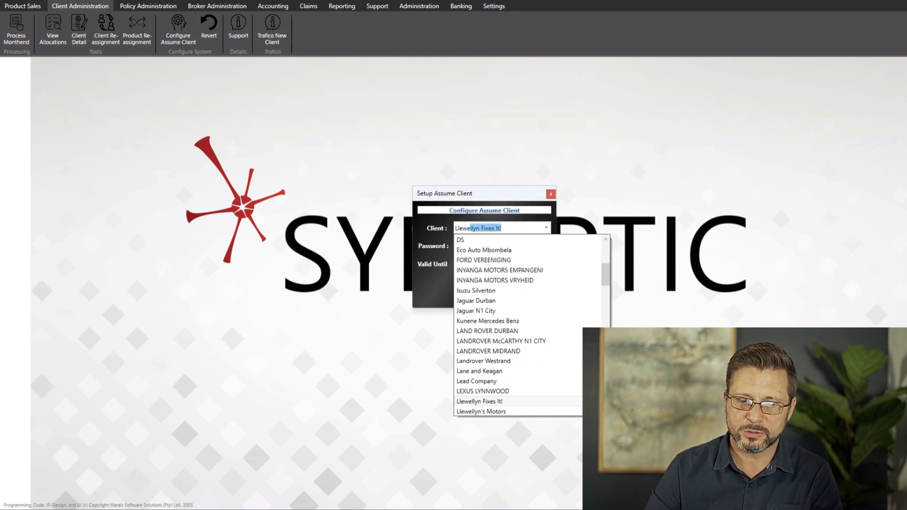
pyautogui.click(506, 412)
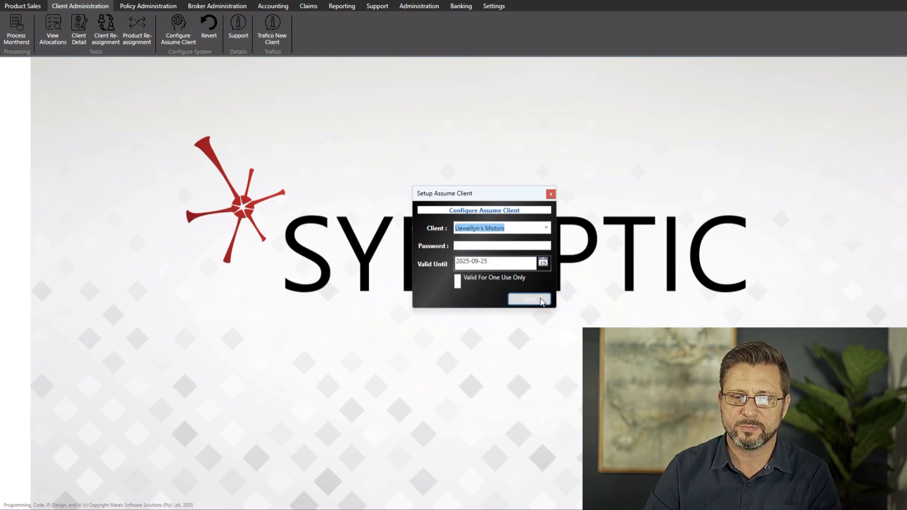
pyautogui.click(541, 302)
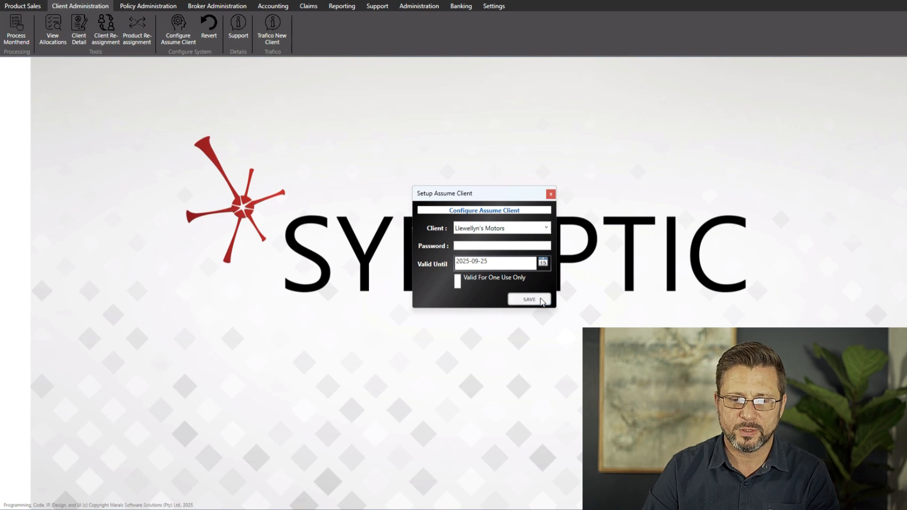
pyautogui.click(470, 289)
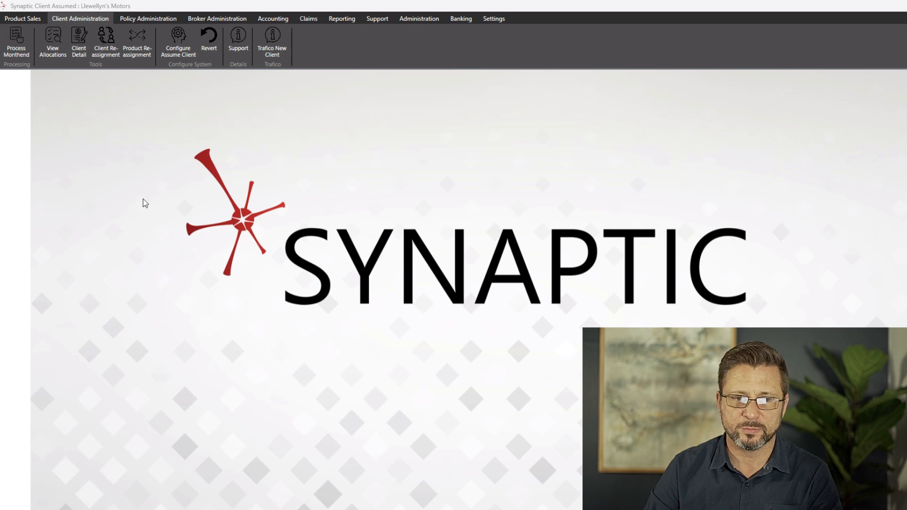
# In month-end processing, try the Void and Held over options on the pending policy and mark it Reconcile instead.
pyautogui.click(16, 28)
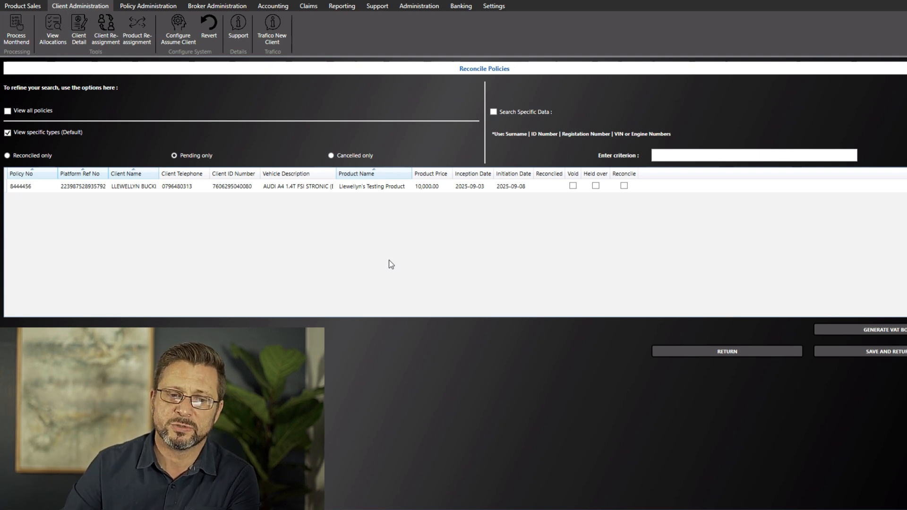
pyautogui.click(76, 189)
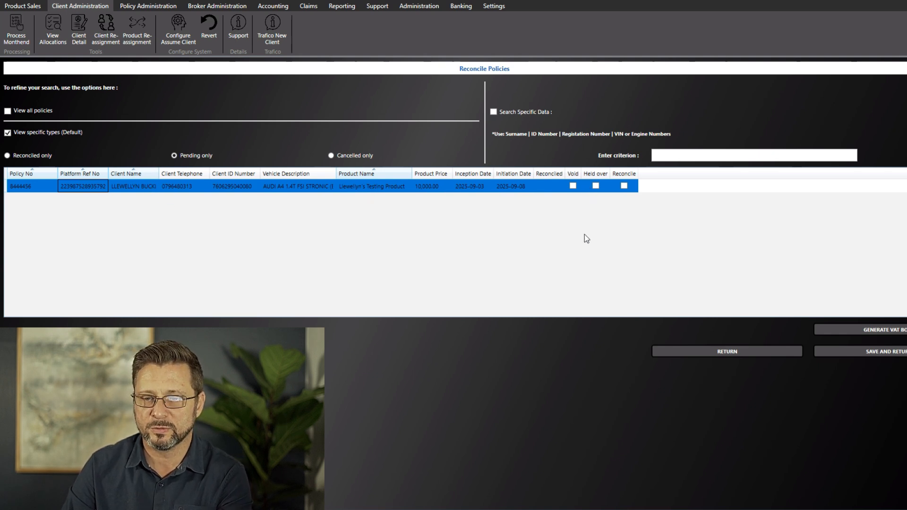
pyautogui.click(573, 187)
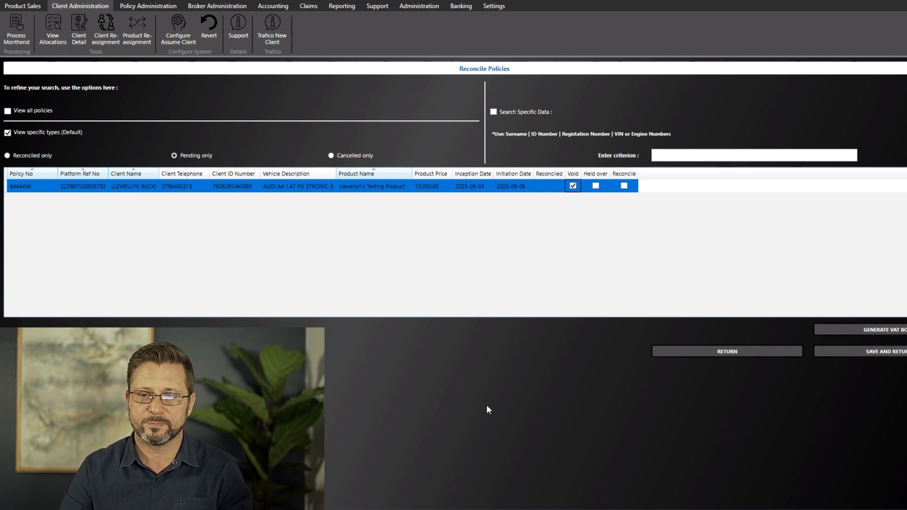
pyautogui.click(573, 188)
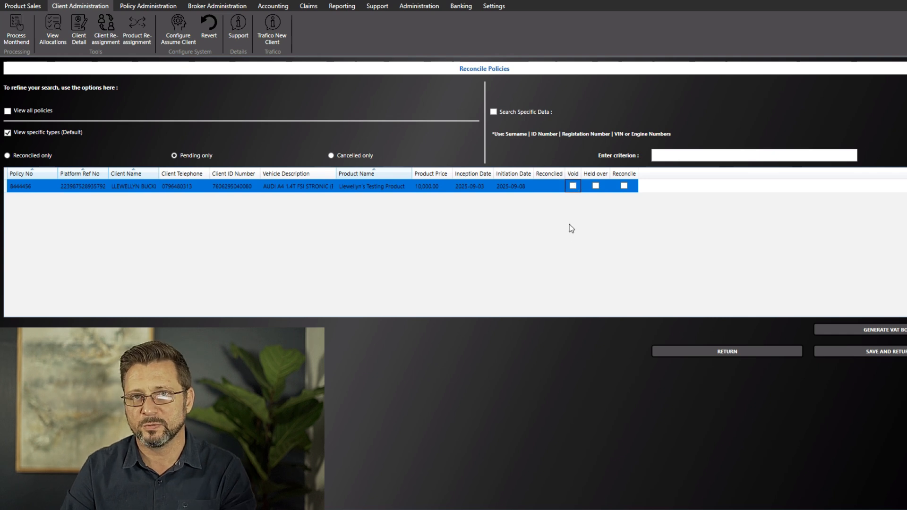
pyautogui.click(596, 186)
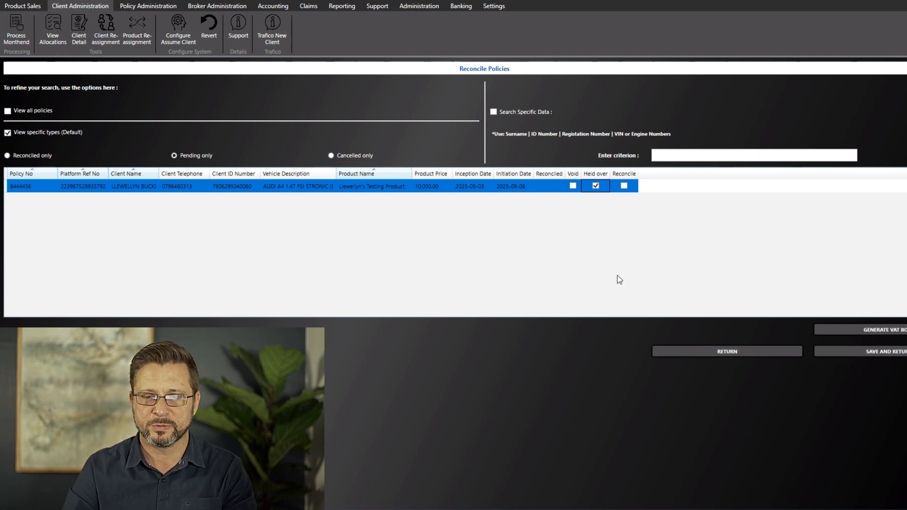
pyautogui.click(596, 187)
pyautogui.click(624, 186)
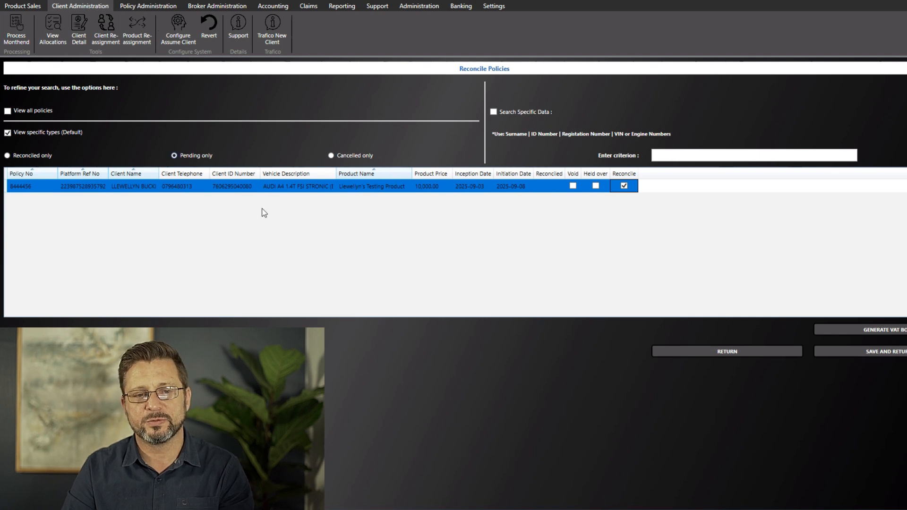
# Open the policy administration's daily reconciliation and try the Decline option on the pending policy.
pyautogui.click(150, 6)
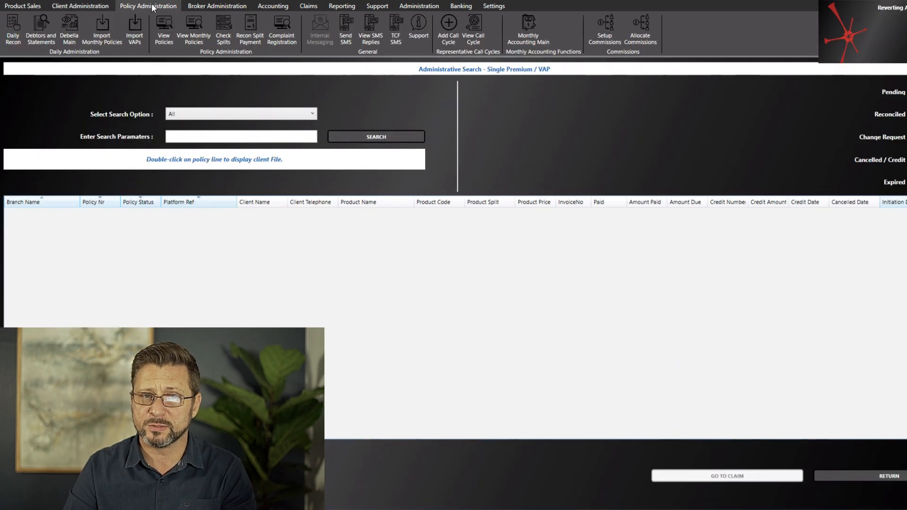
pyautogui.click(14, 30)
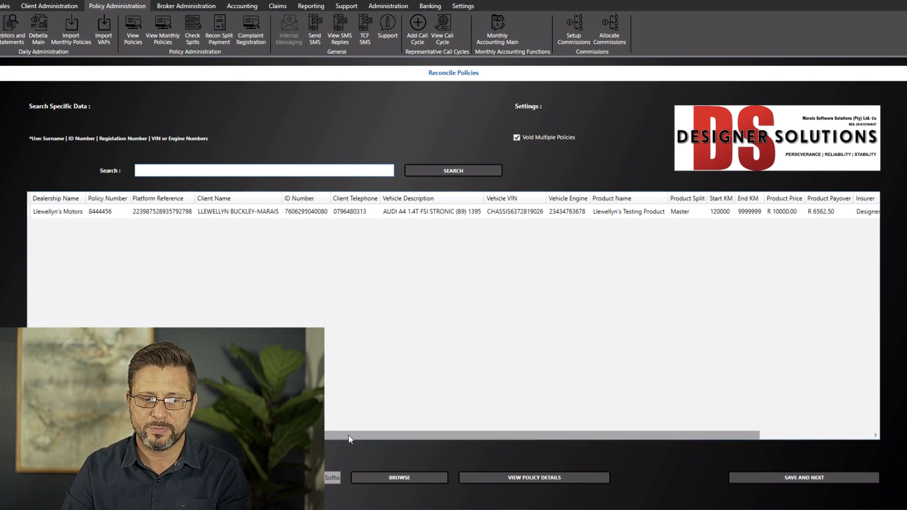
pyautogui.moveTo(348, 438); pyautogui.dragTo(463, 437)
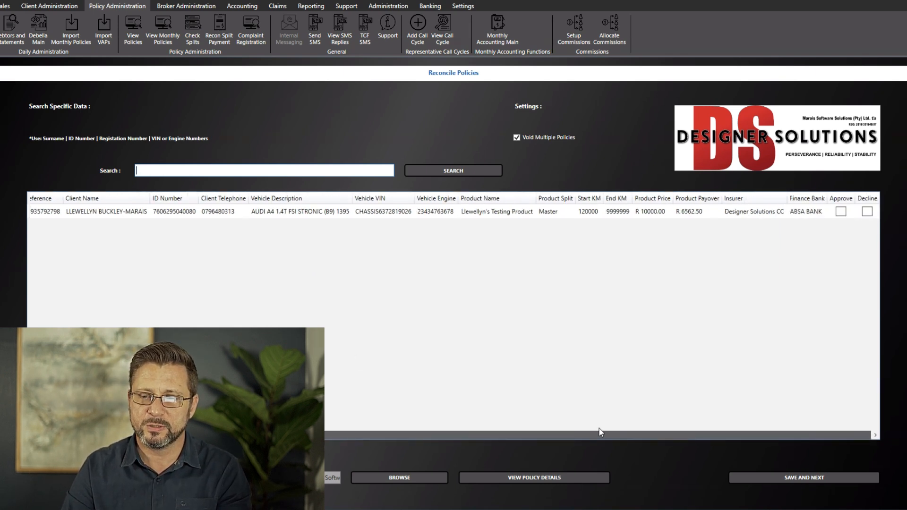
pyautogui.click(867, 211)
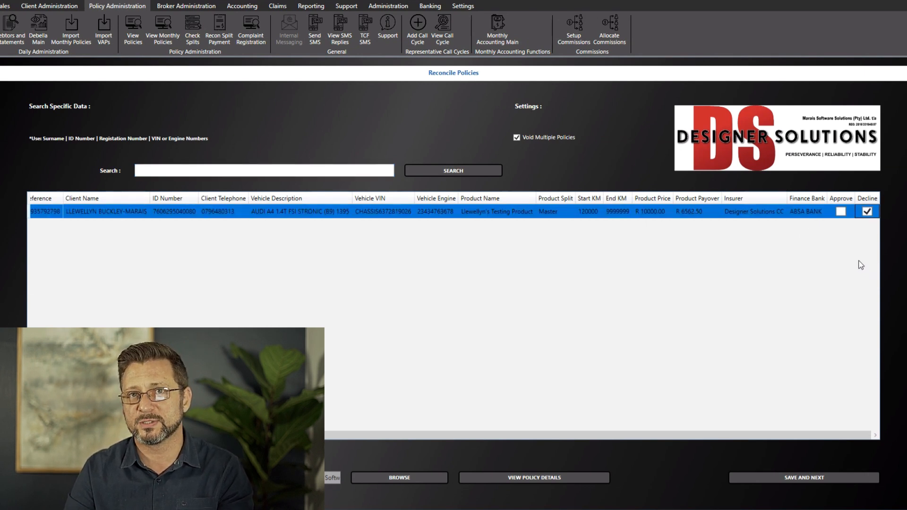
pyautogui.click(868, 211)
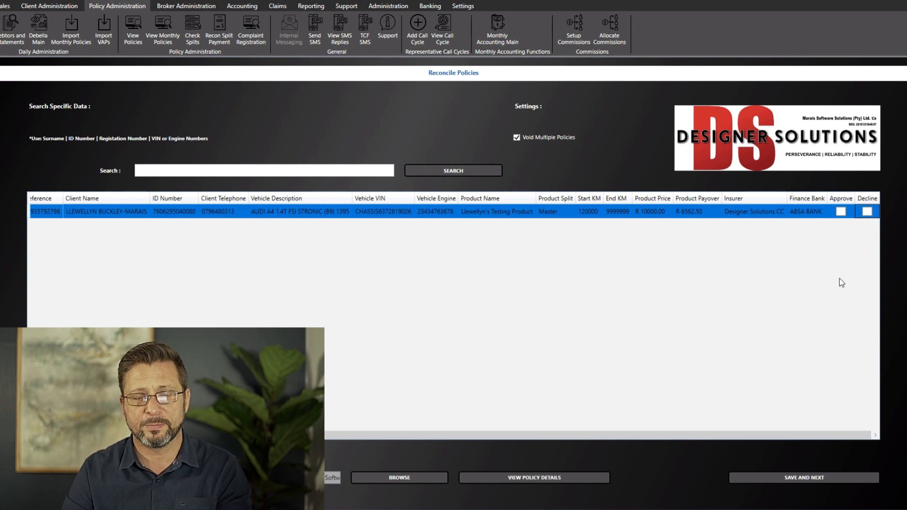
pyautogui.click(841, 211)
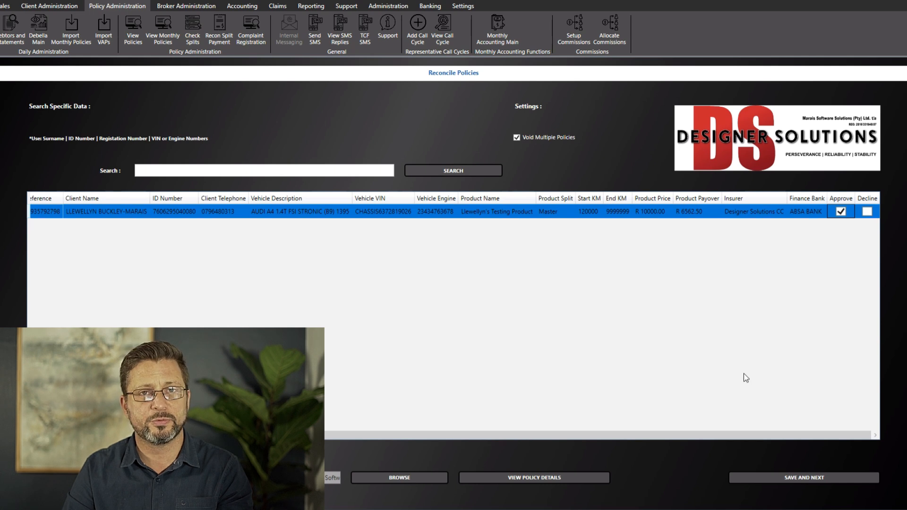
pyautogui.click(806, 475)
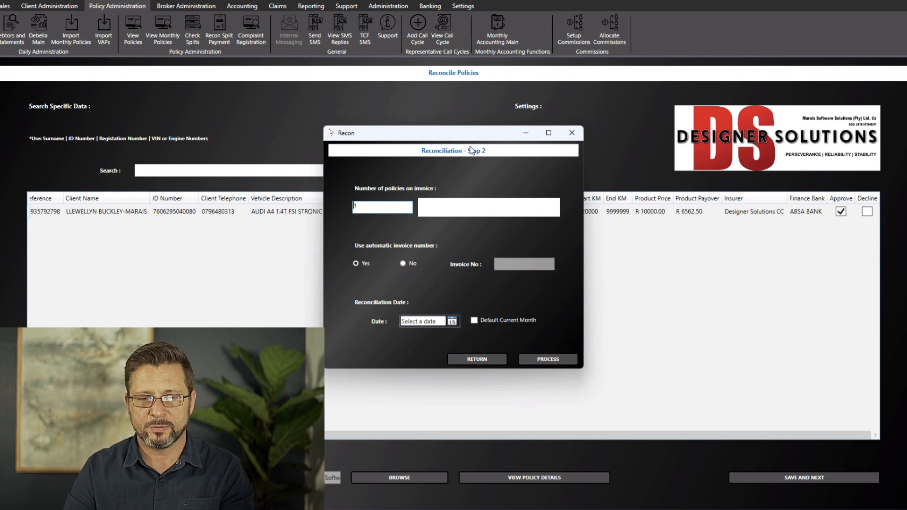
pyautogui.moveTo(471, 136); pyautogui.dragTo(509, 129)
pyautogui.moveTo(414, 201); pyautogui.dragTo(373, 201)
pyautogui.click(412, 201)
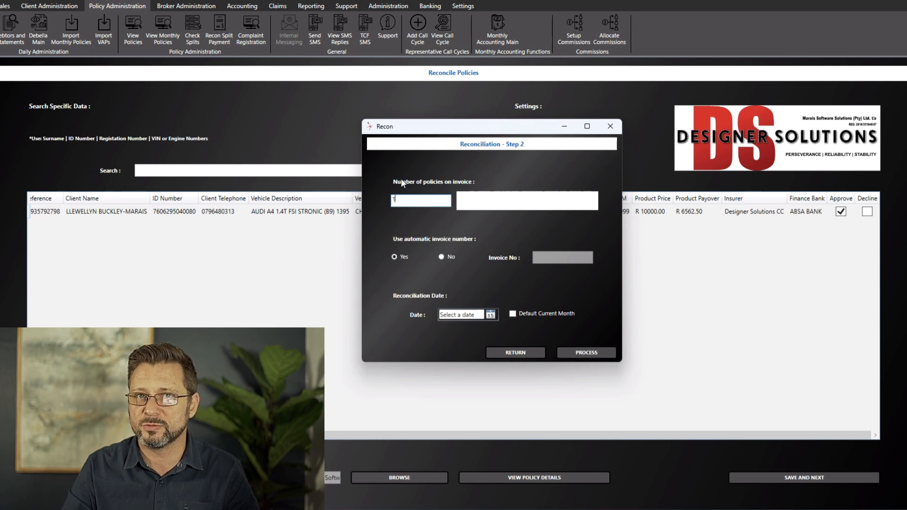
pyautogui.click(515, 357)
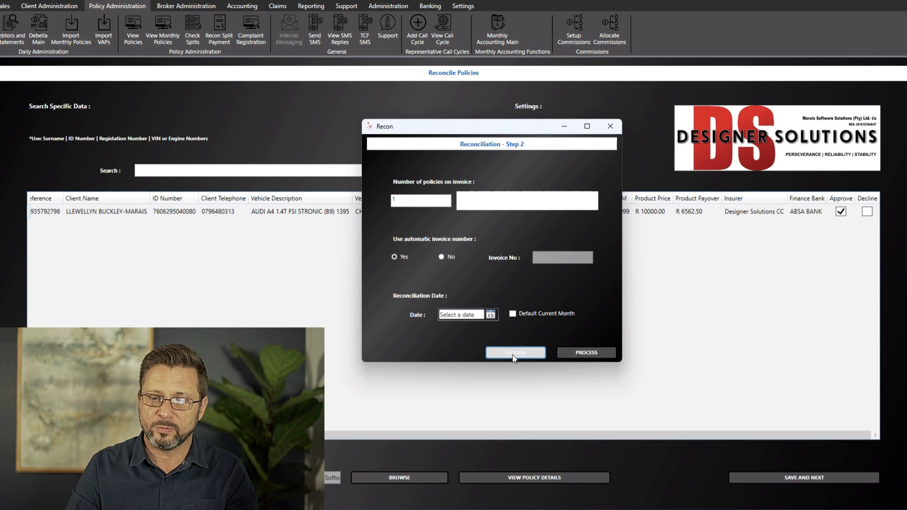
pyautogui.click(611, 126)
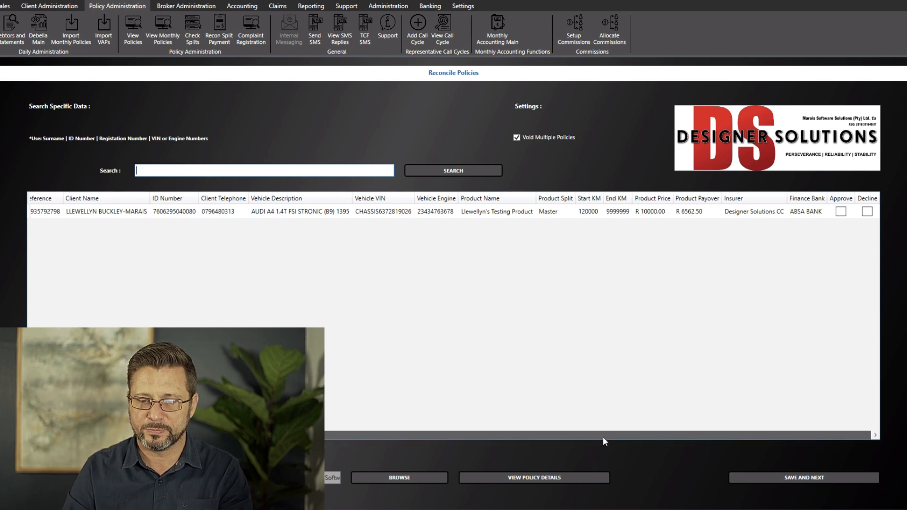
# Approve the pending policy for reconciliation and assign the manual invoice number TST0001 instead of an automatic one.
pyautogui.click(840, 213)
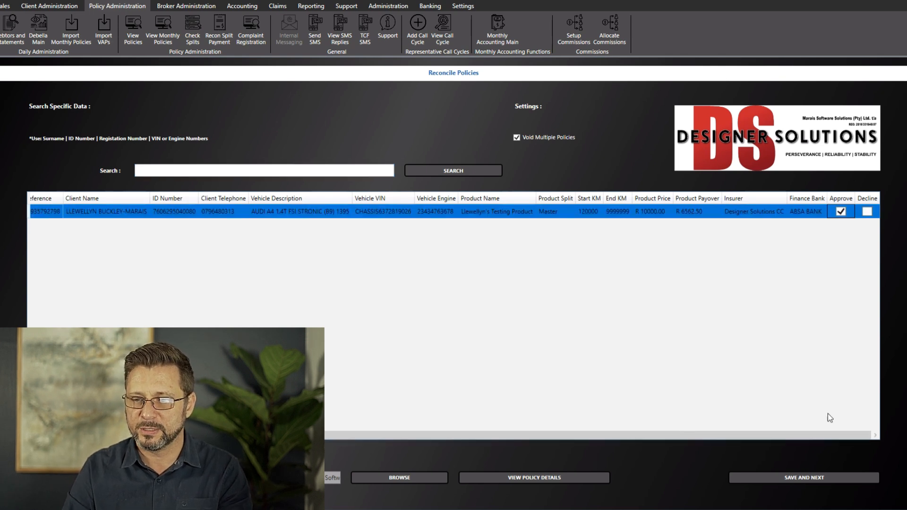
pyautogui.click(807, 475)
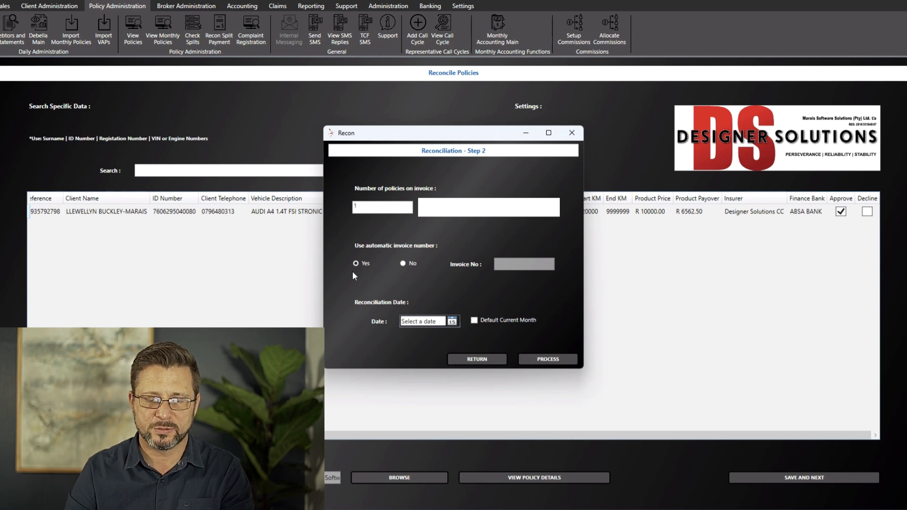
pyautogui.click(403, 265)
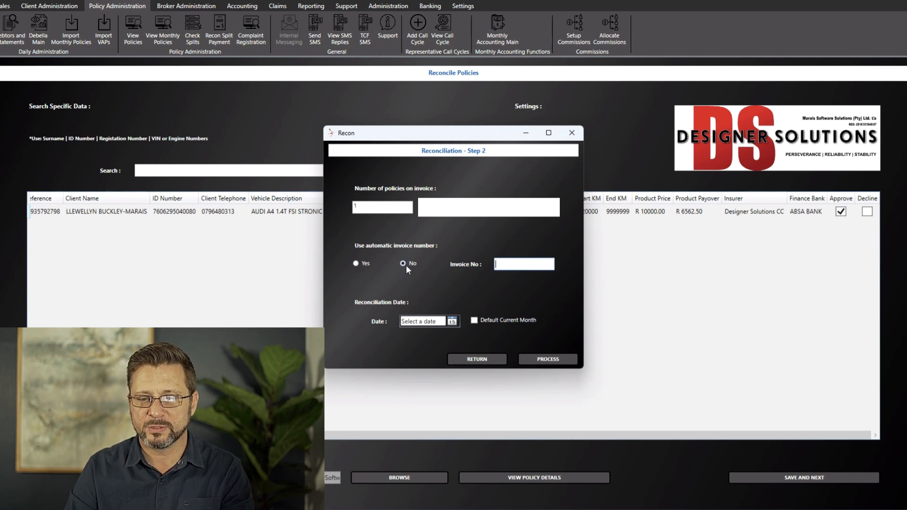
pyautogui.click(502, 267)
pyautogui.write('TST0001')
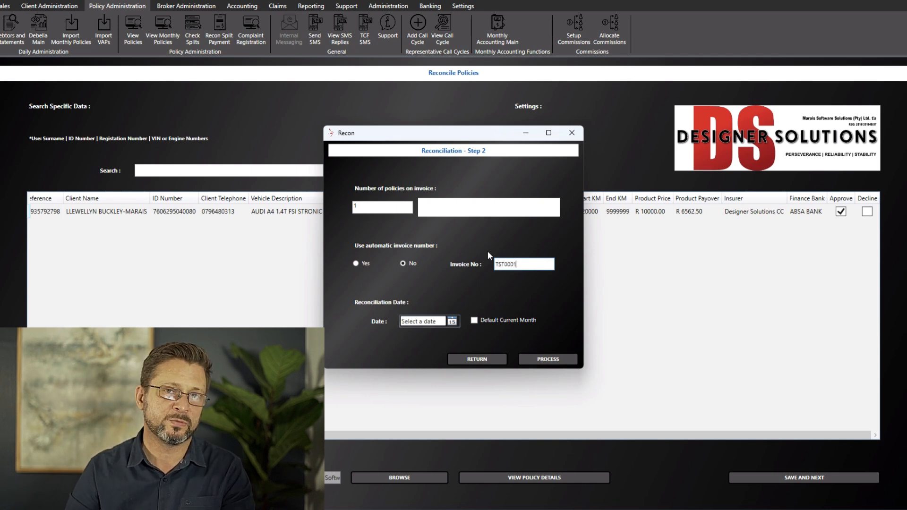
# Set the reconciliation date to 2025-09-11 and process the reconciliation.
pyautogui.click(453, 322)
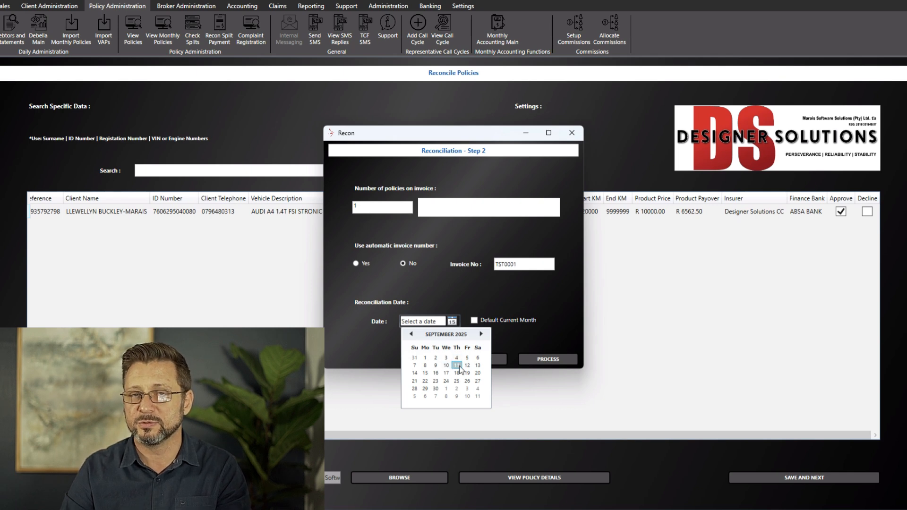
pyautogui.click(503, 294)
pyautogui.click(474, 322)
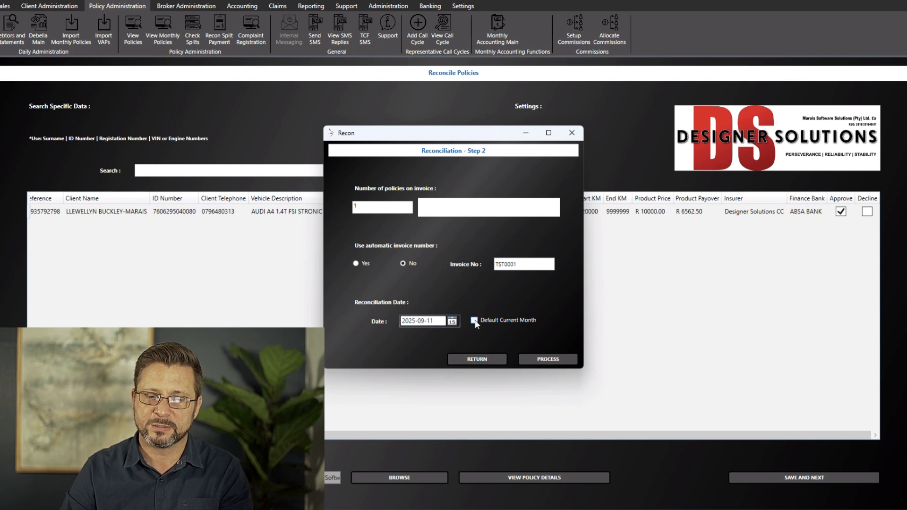
pyautogui.click(453, 321)
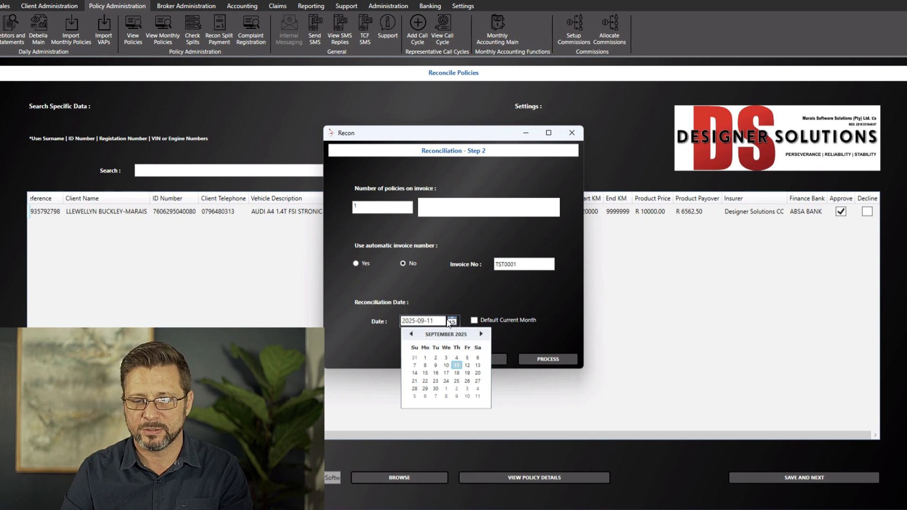
pyautogui.click(458, 303)
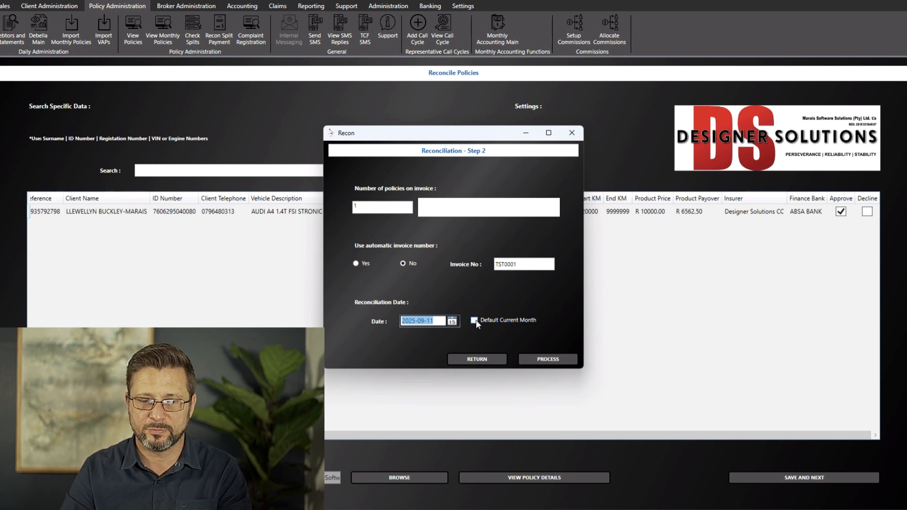
pyautogui.click(554, 362)
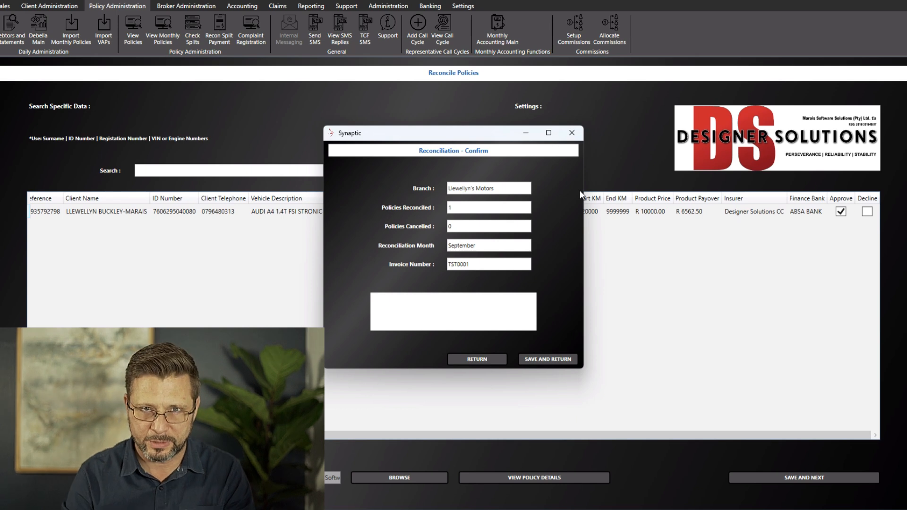
# Check the branch's policy counts, reconciliation month and invoice number in the confirmation, then save the reconciliation and close it out.
pyautogui.moveTo(486, 189); pyautogui.dragTo(446, 211)
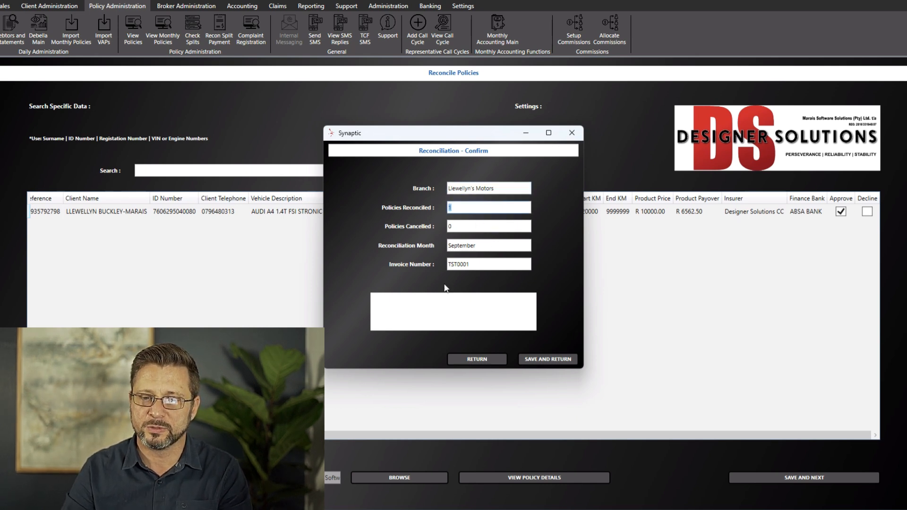
pyautogui.click(457, 227)
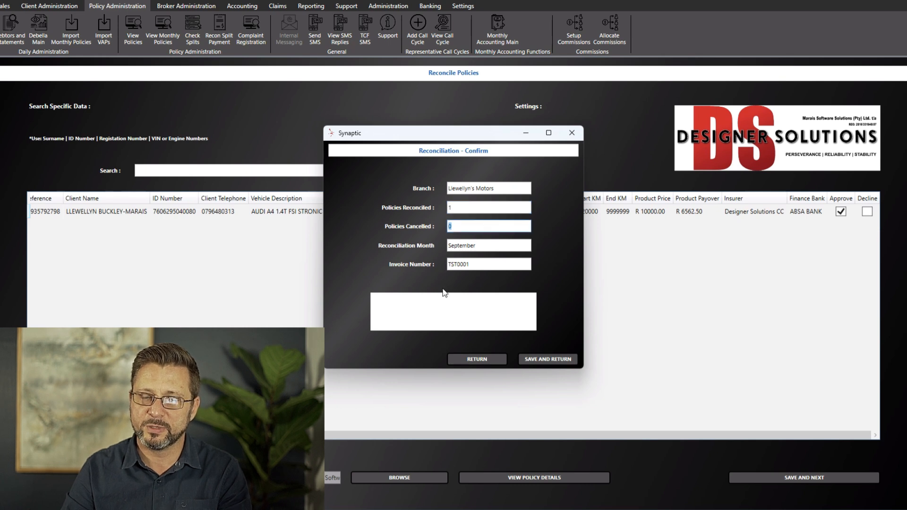
pyautogui.click(498, 243)
pyautogui.click(508, 266)
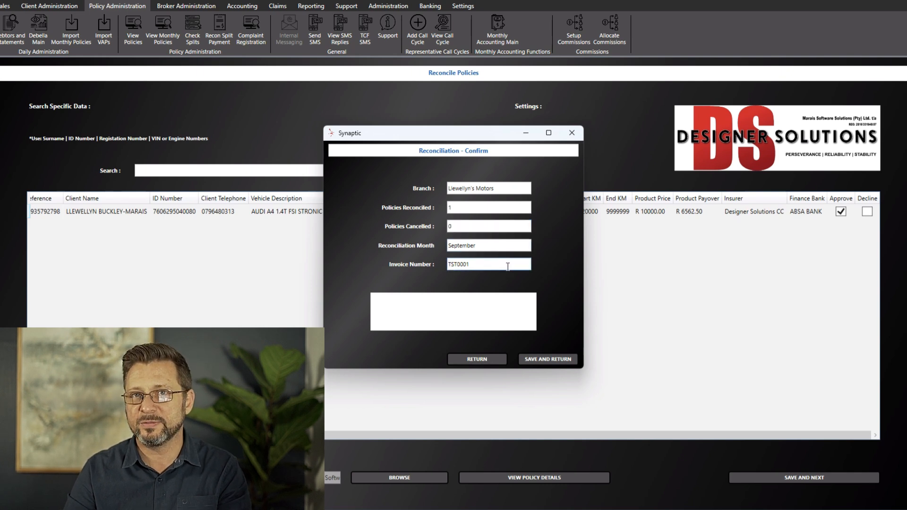
pyautogui.click(556, 361)
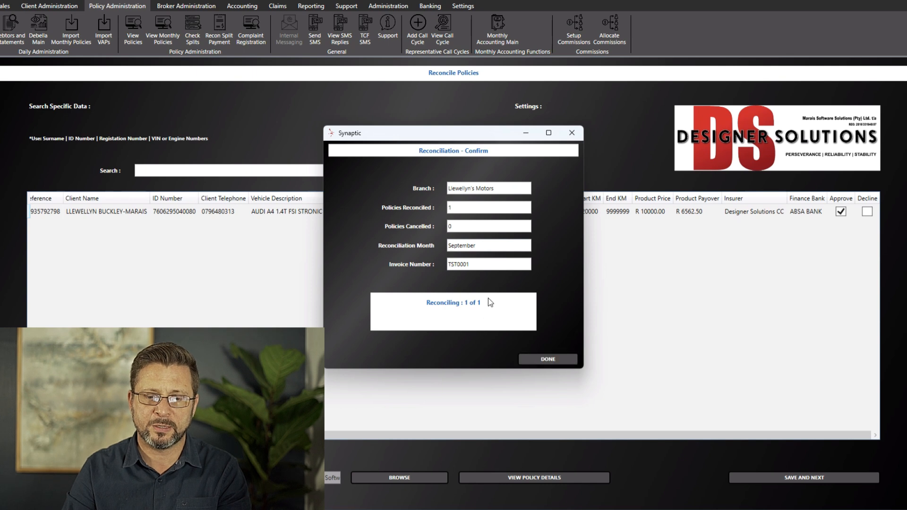
pyautogui.click(566, 359)
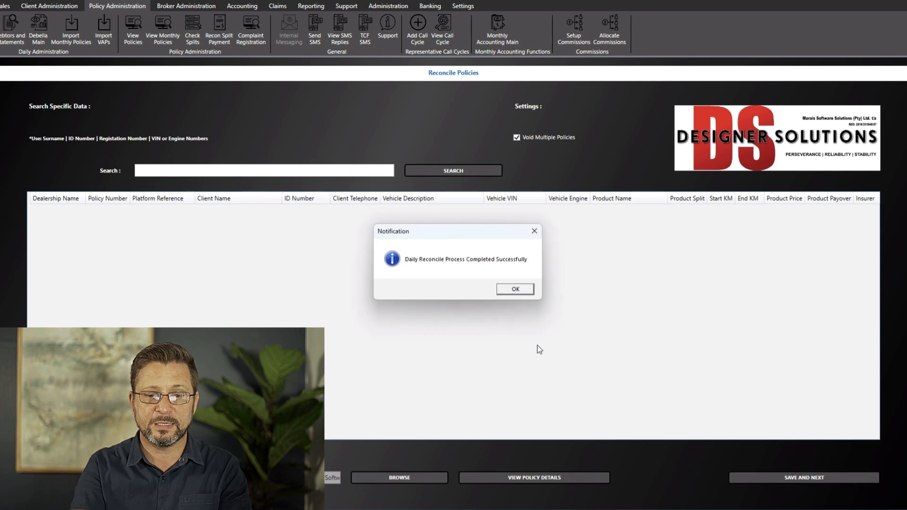
pyautogui.click(517, 289)
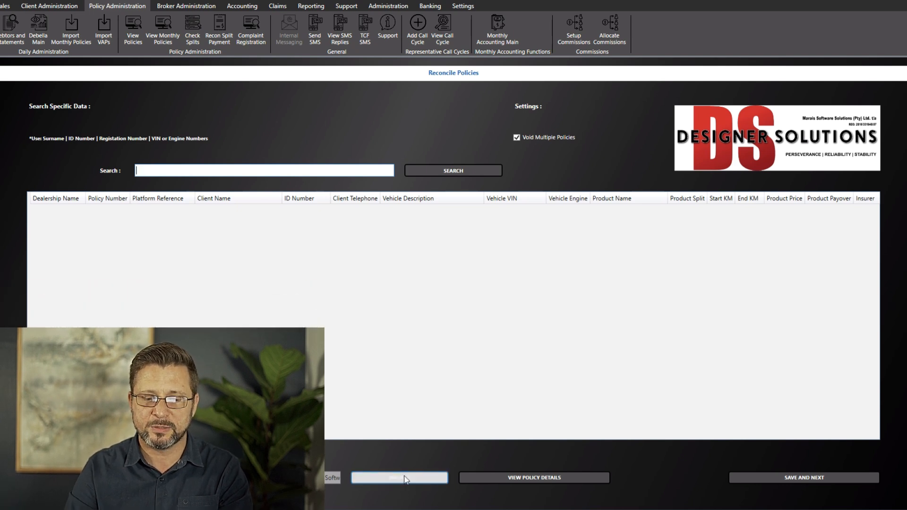
# Open the folder selection for the reconciliation and look through the Marais Software Solutions (Pty) Ltd and Documents folders.
pyautogui.click(404, 479)
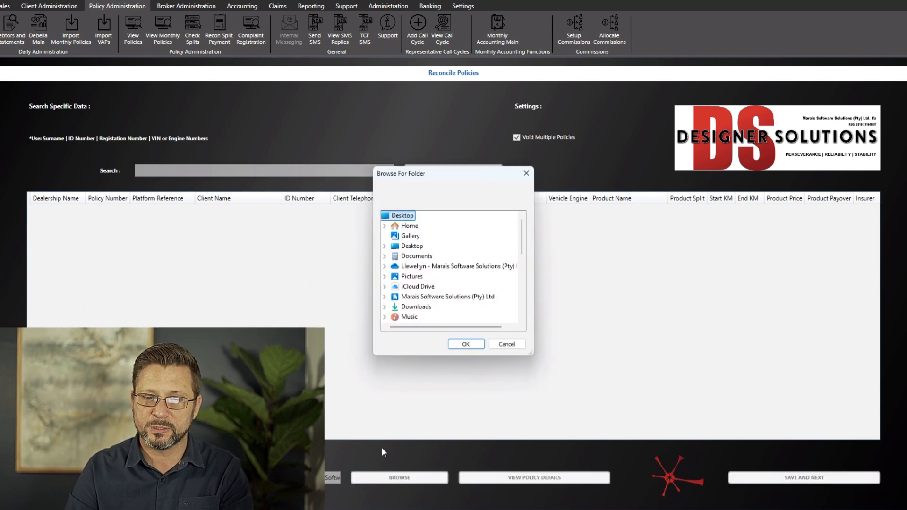
pyautogui.doubleClick(441, 297)
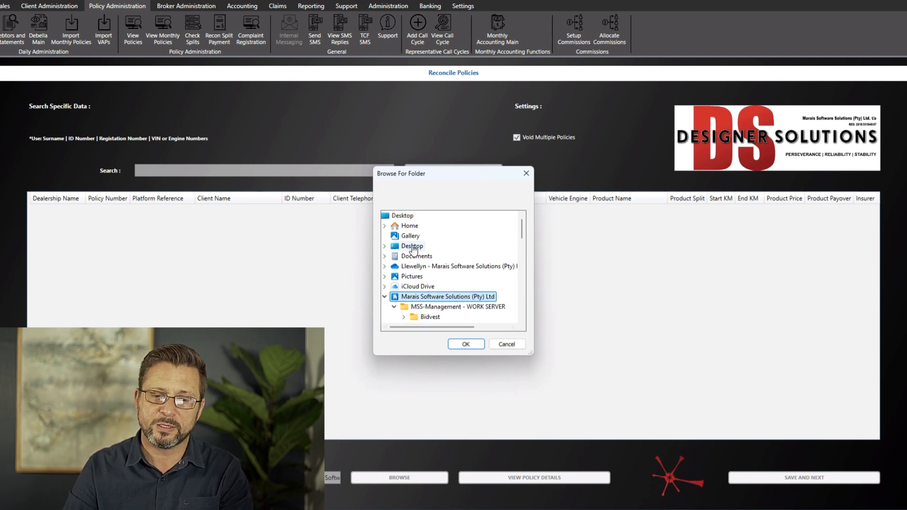
pyautogui.doubleClick(423, 256)
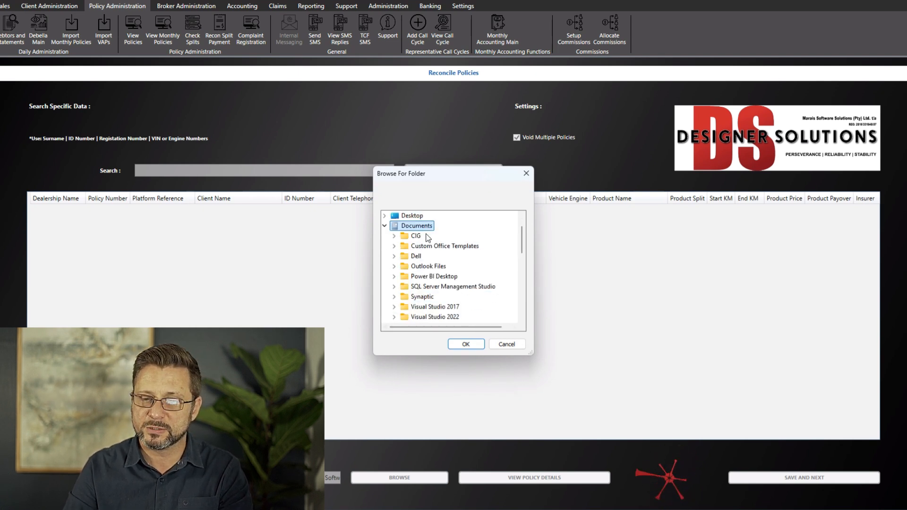
pyautogui.click(384, 227)
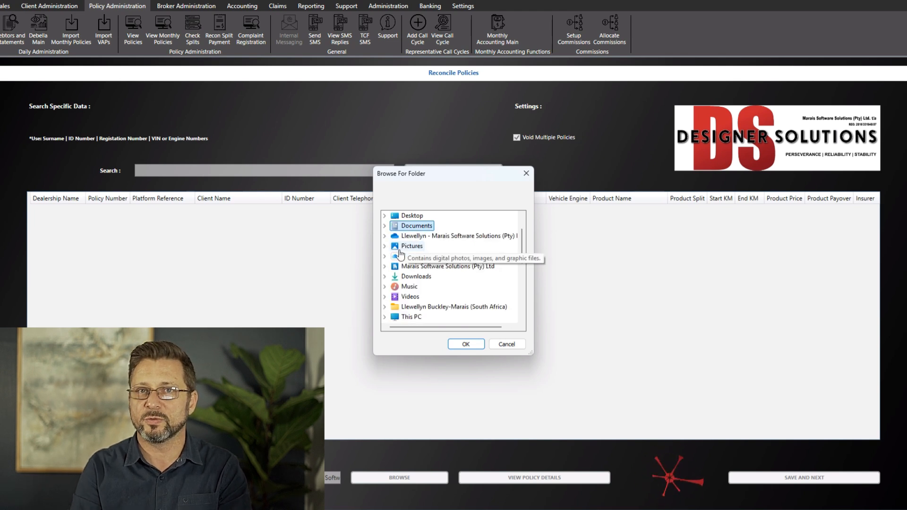